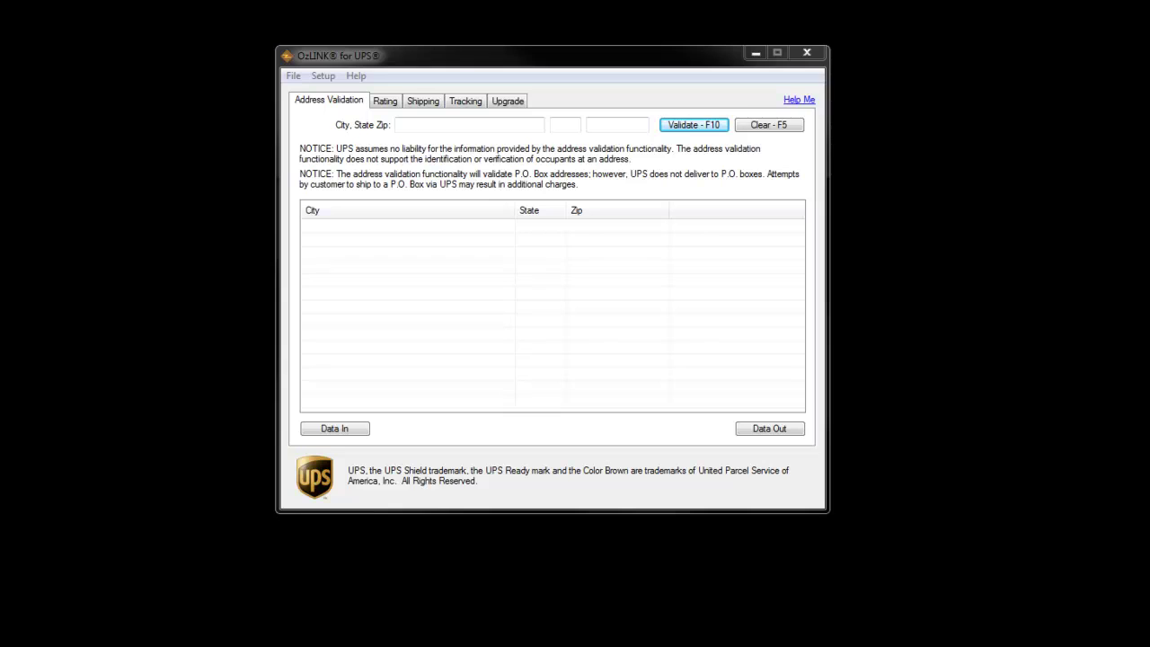
# Step: Validate zip code 12121, then clear the lookup and its result
pyautogui.write('12121')
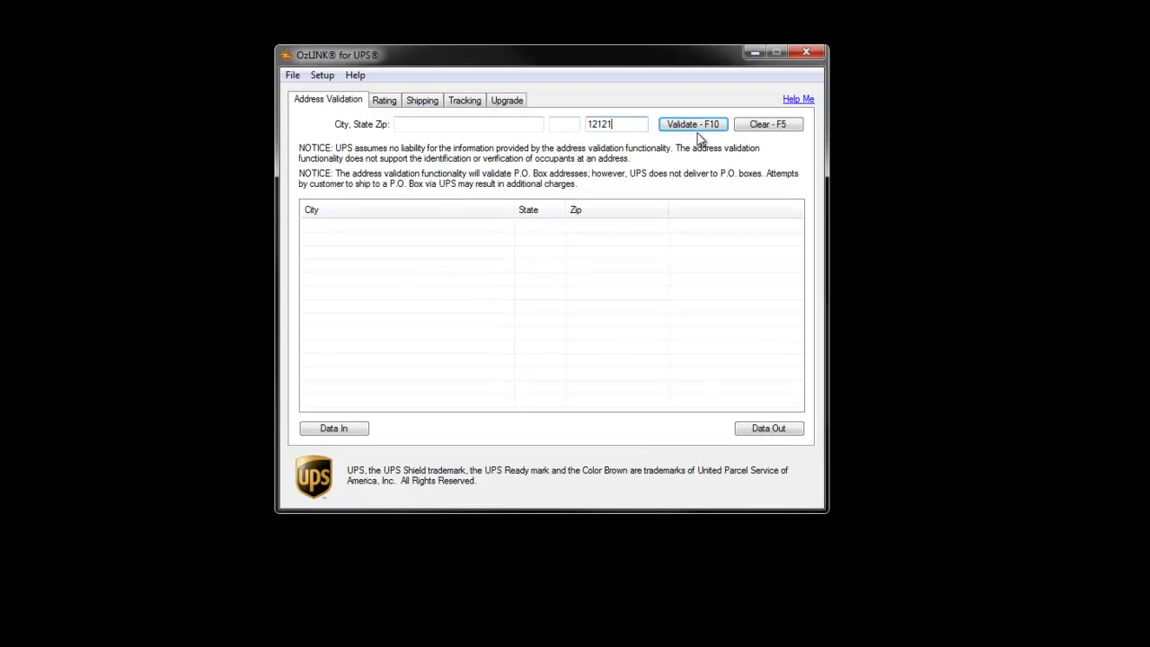
pyautogui.click(688, 126)
pyautogui.press('F5')
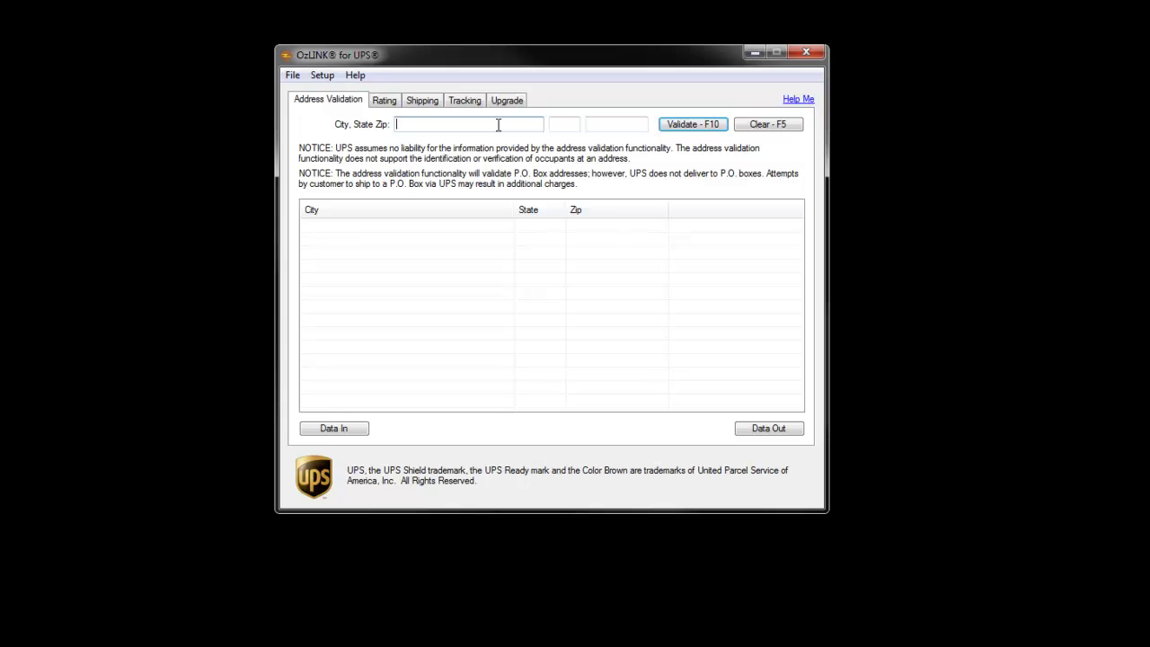
# Step: List every zip code for the city Melrose, then clear the results
pyautogui.write('Melrose')
pyautogui.click(690, 126)
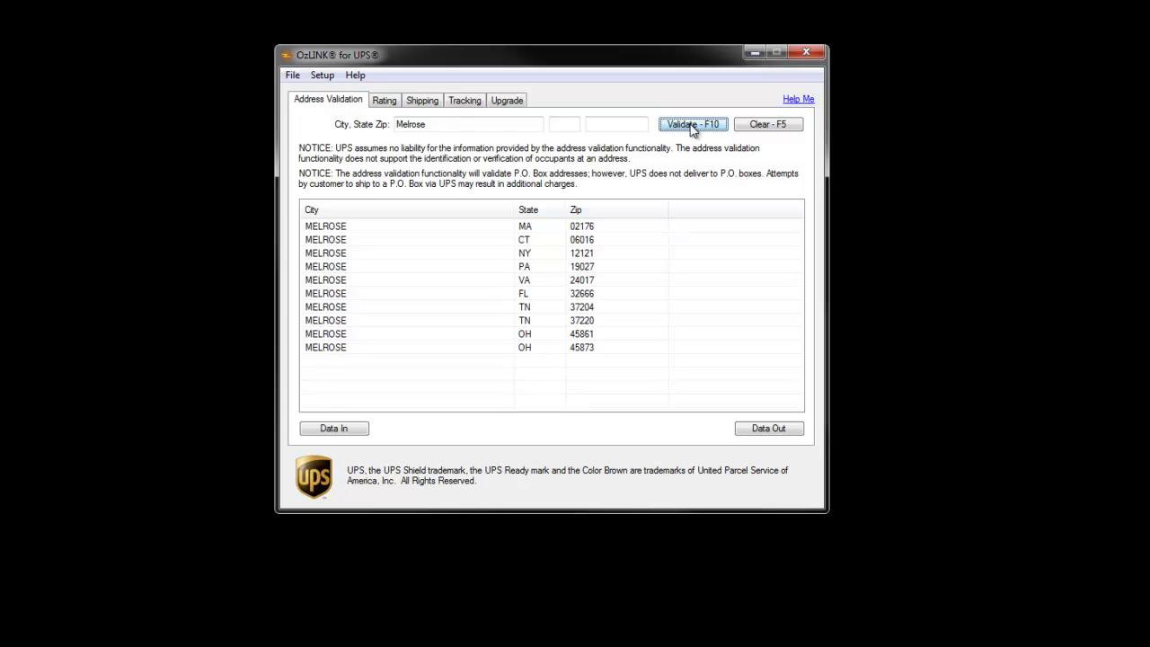
pyautogui.click(753, 126)
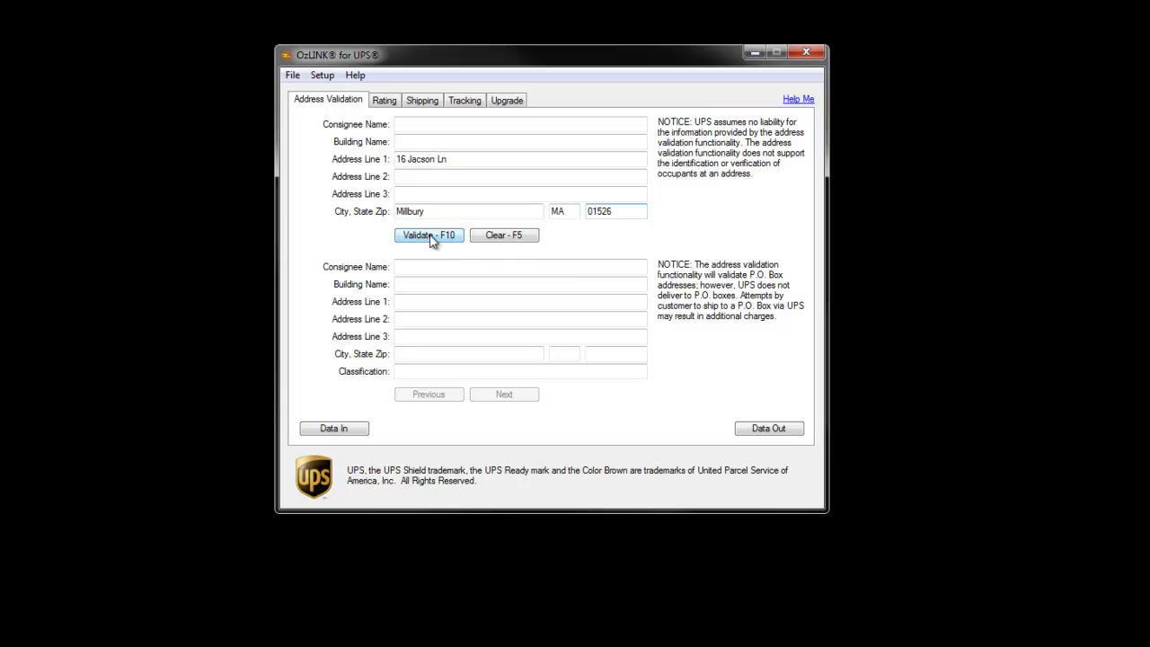
# Step: Validate the Millbury, MA address as Residential, then switch to Sample Address Validation.xls
pyautogui.click(430, 238)
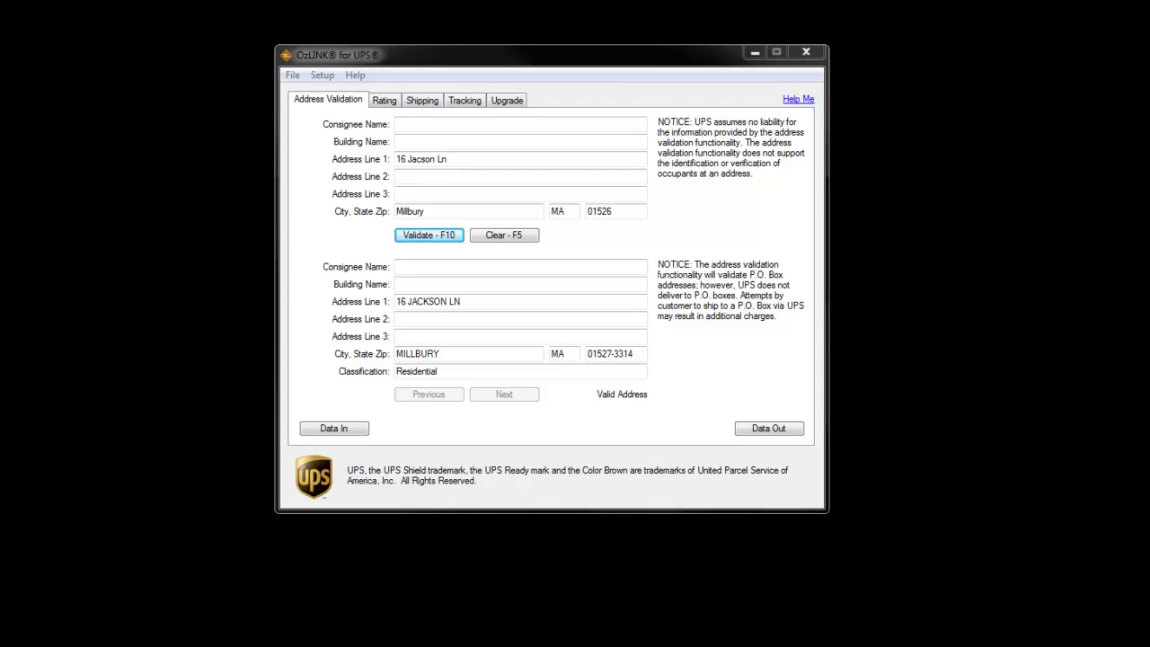
pyautogui.hotkey('alt', 'Tab')
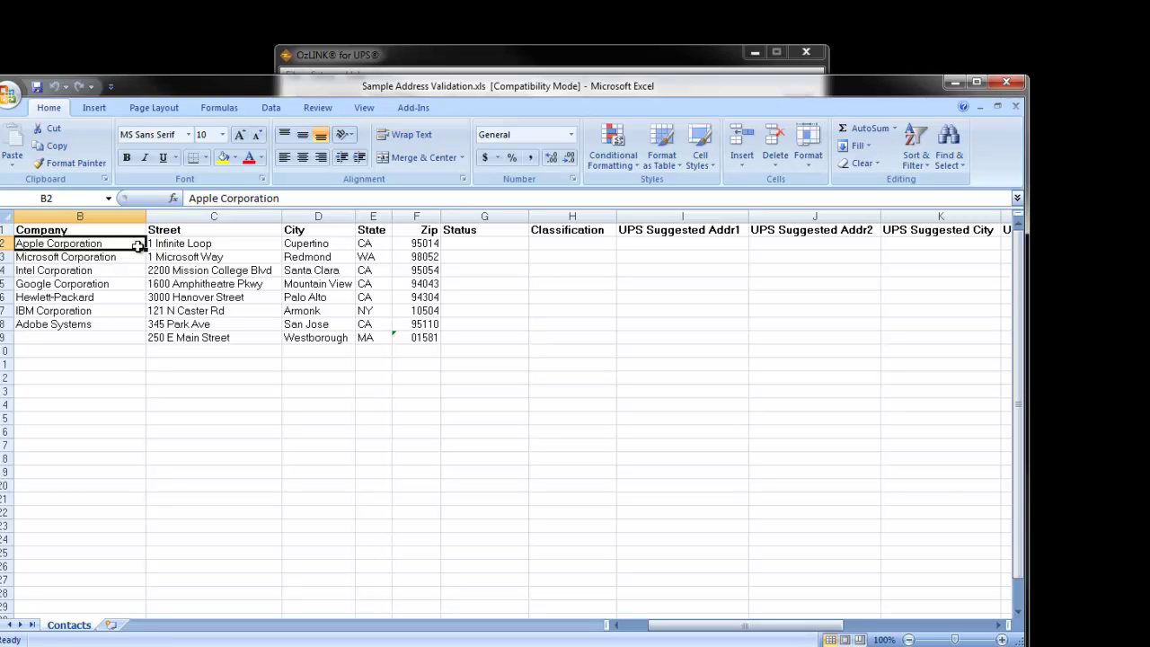
# Step: Batch-validate the sheet's contact addresses with Send to UPS on the Add-Ins tab
pyautogui.click(416, 108)
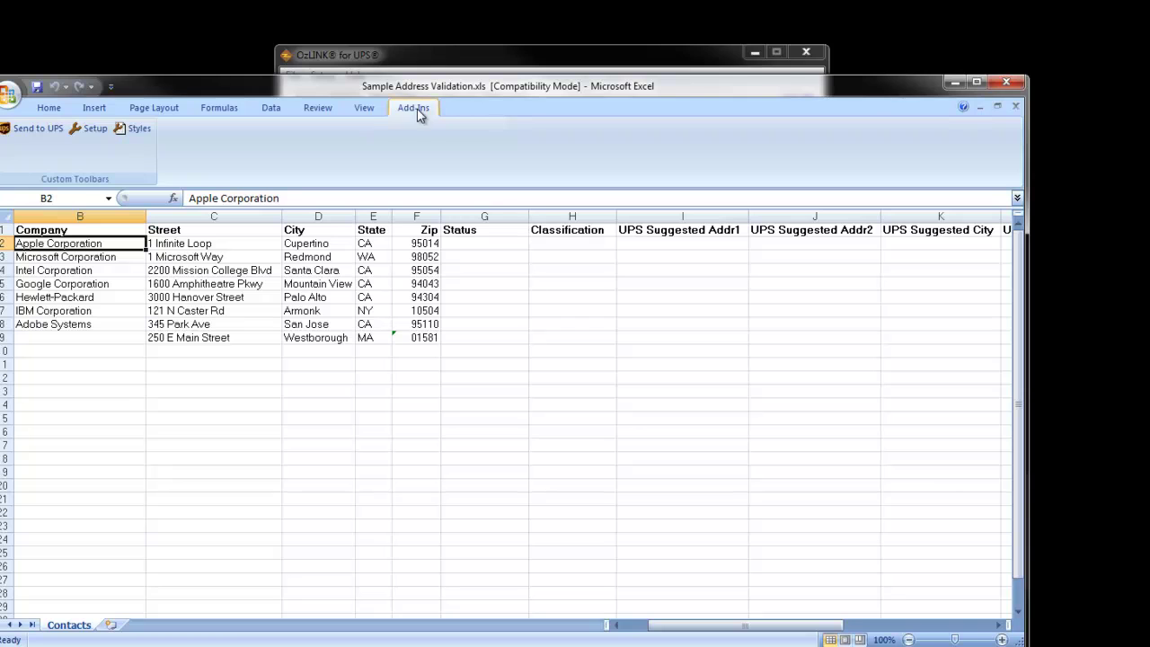
pyautogui.click(39, 130)
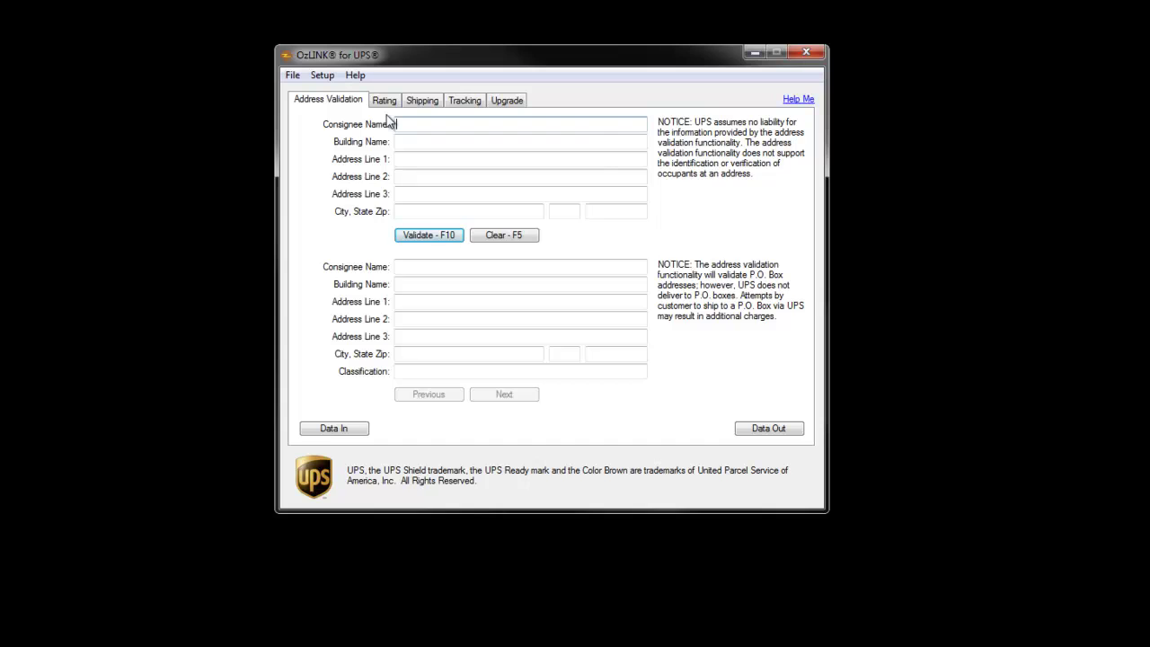
# Step: Bring up OzLINK's Rating tab for shipping rates
pyautogui.click(383, 102)
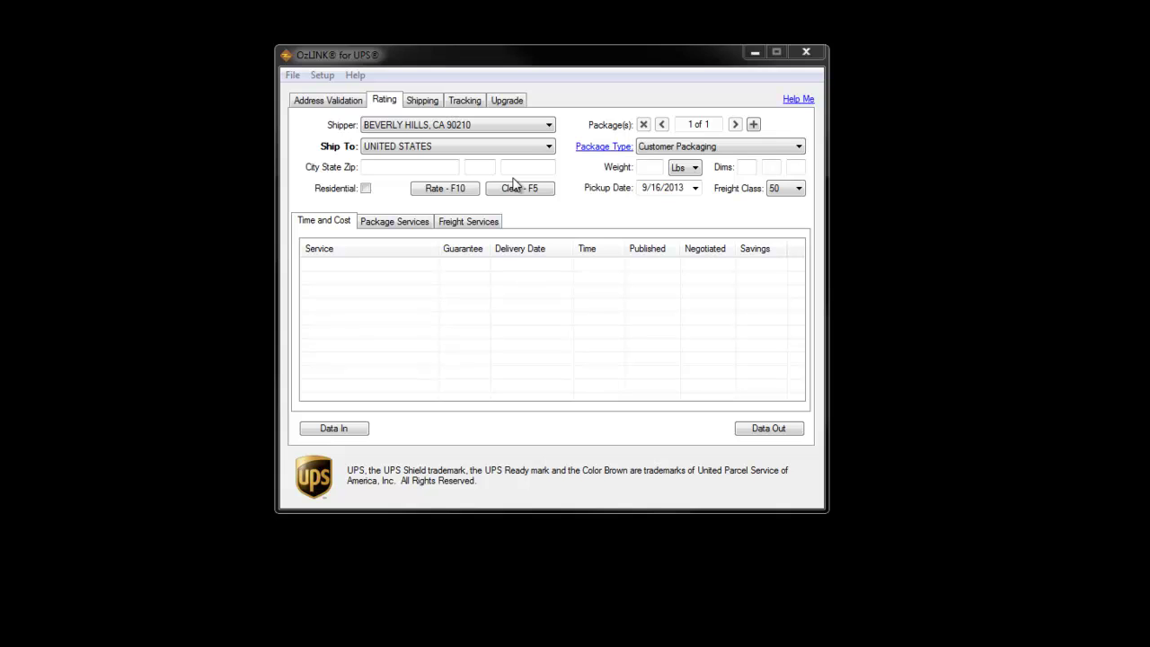
# Step: Get UPS service rates for a 12 lb package to zip 90210
pyautogui.click(511, 166)
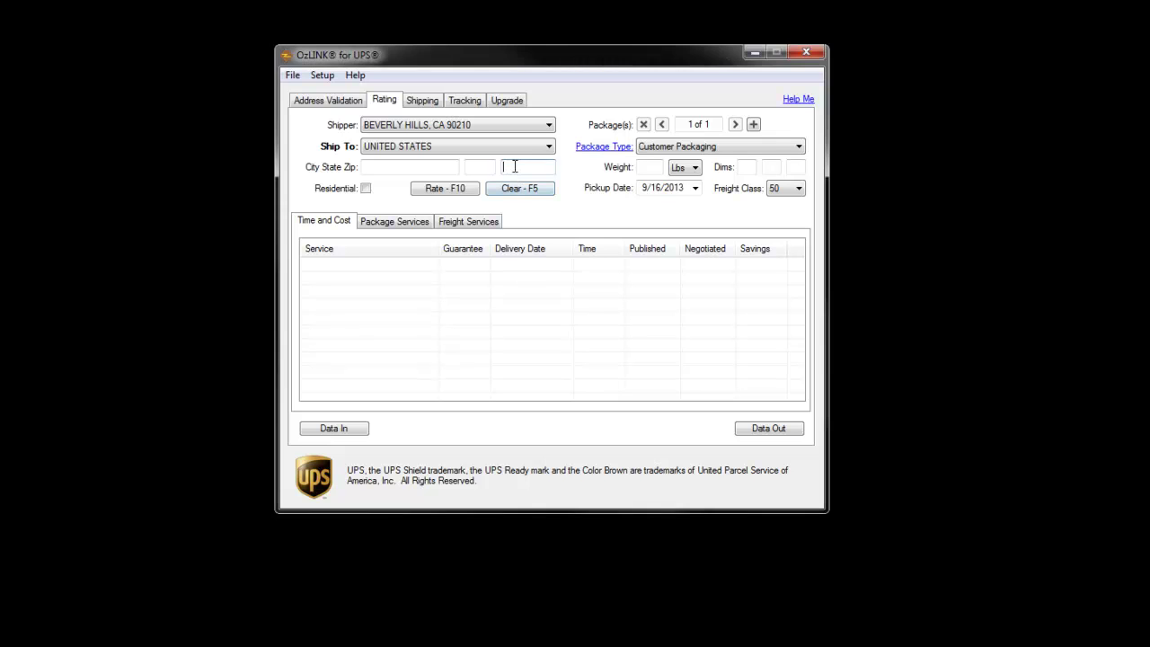
pyautogui.write('90210')
pyautogui.press('Tab')
pyautogui.write('12')
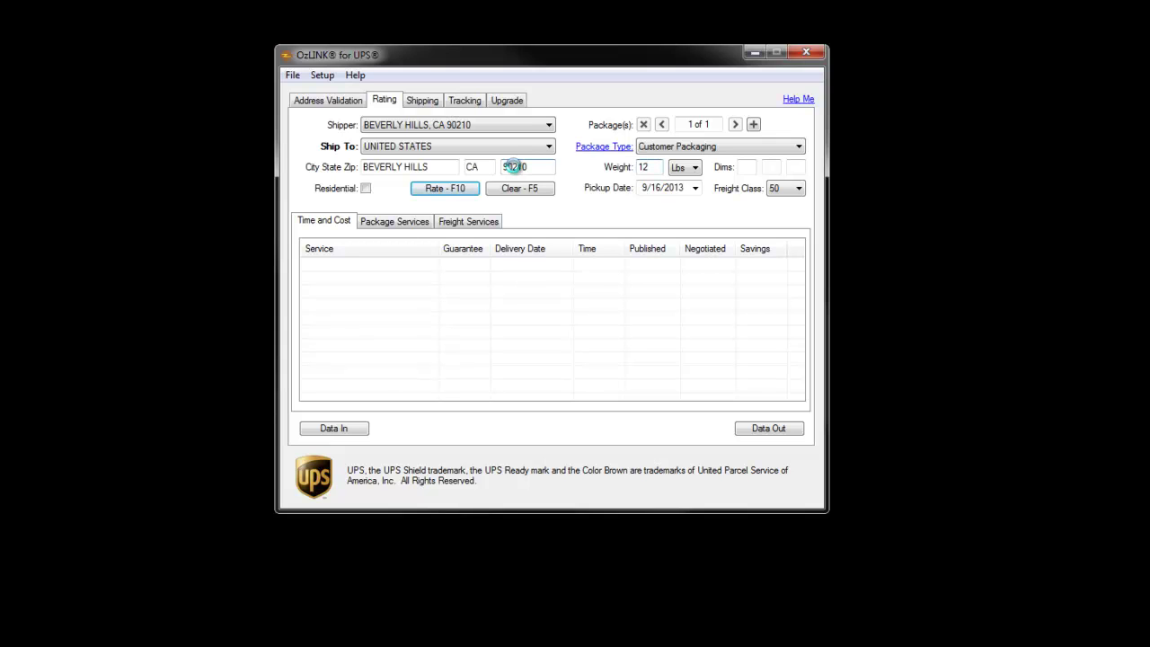
pyautogui.press('F10')
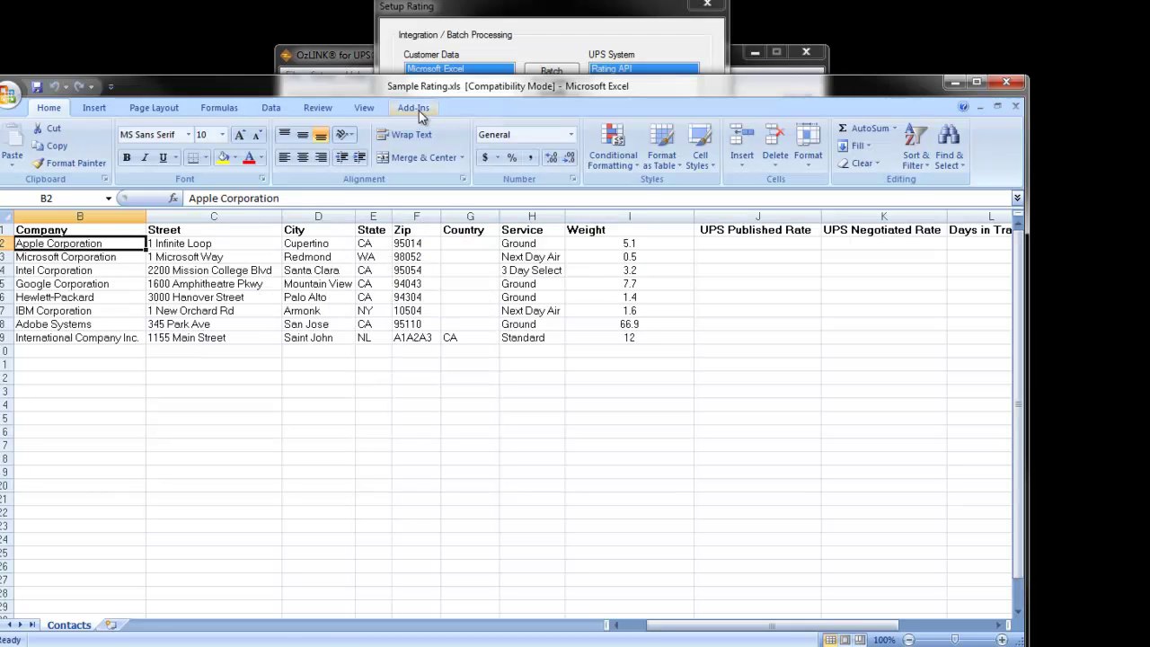
# Step: Get UPS rates and transit days for all eight contacts, Apple Corporation through International Company Inc
pyautogui.click(415, 109)
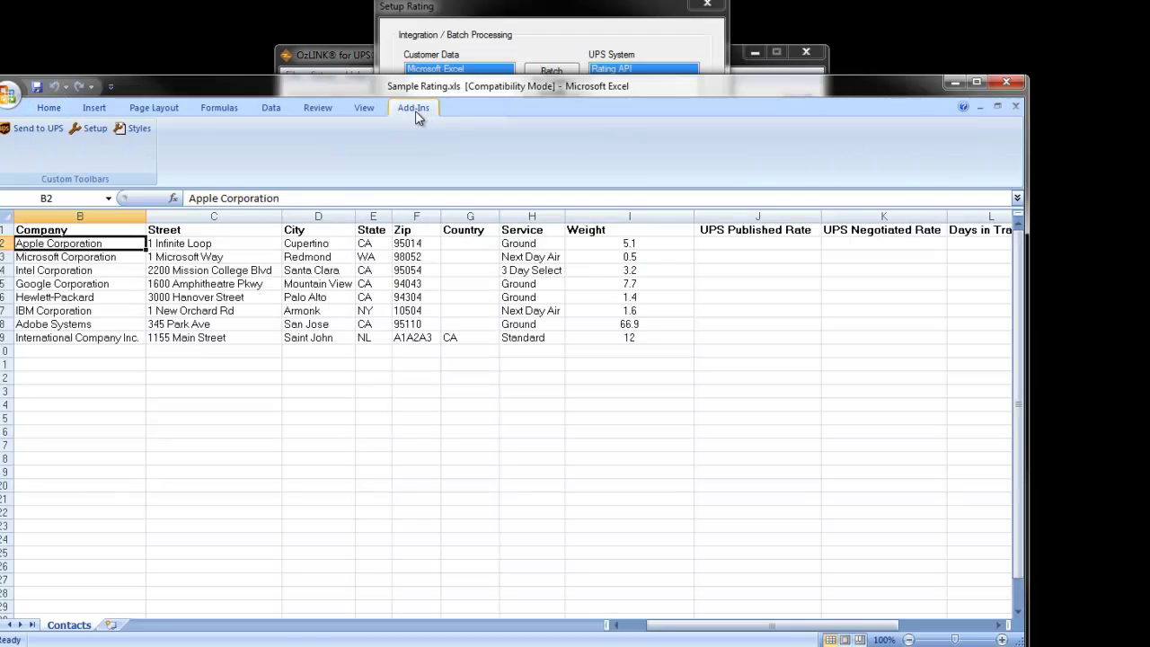
pyautogui.click(31, 130)
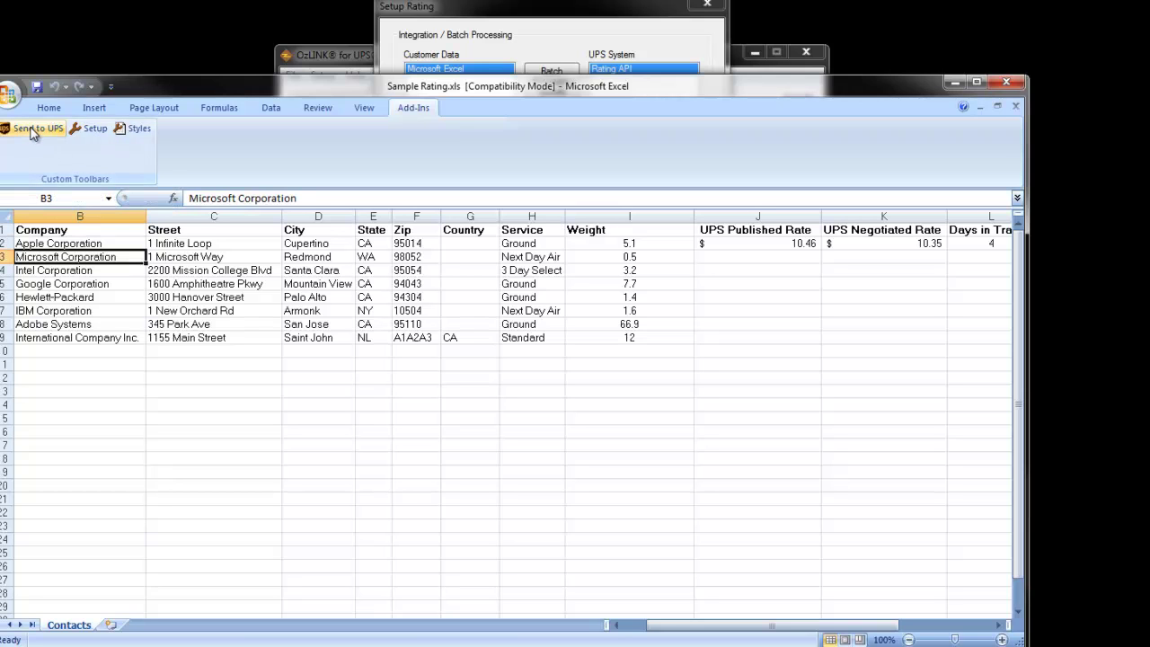
pyautogui.click(31, 130)
pyautogui.click(31, 131)
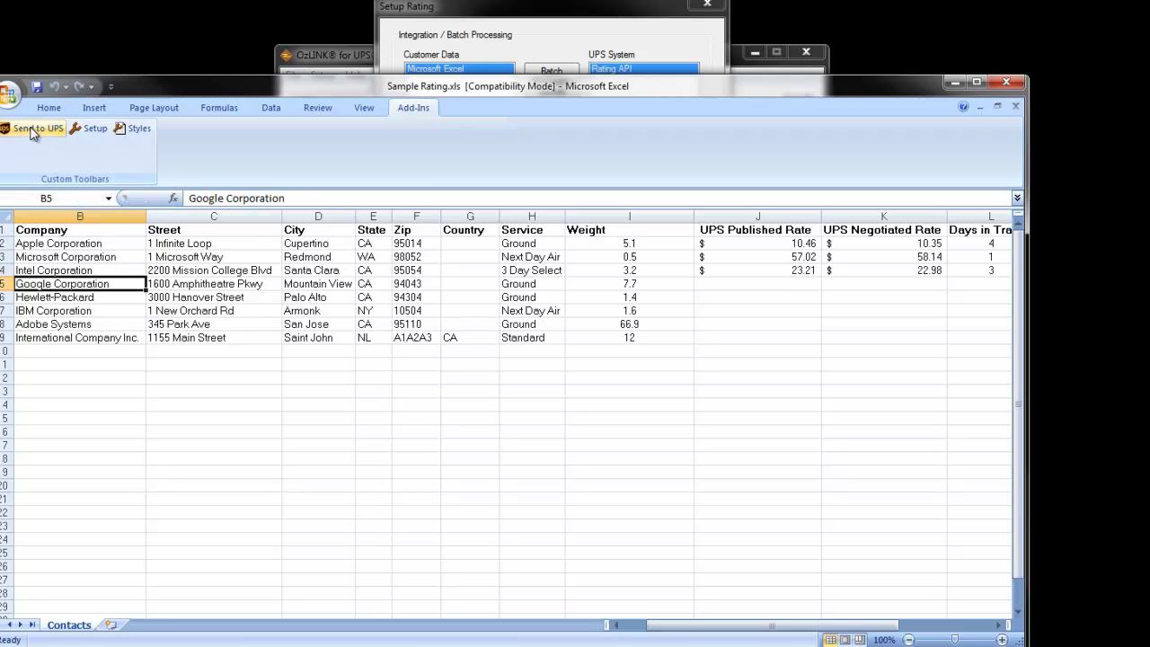
pyautogui.click(31, 131)
pyautogui.click(32, 130)
pyautogui.click(32, 130)
pyautogui.click(31, 131)
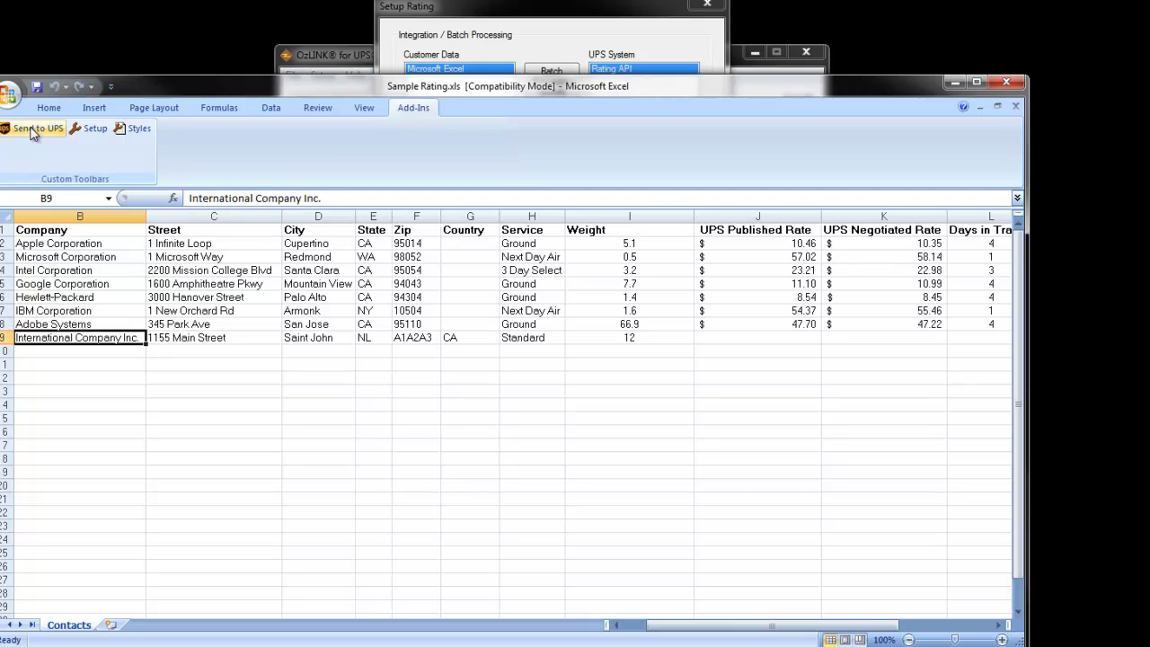
pyautogui.click(32, 130)
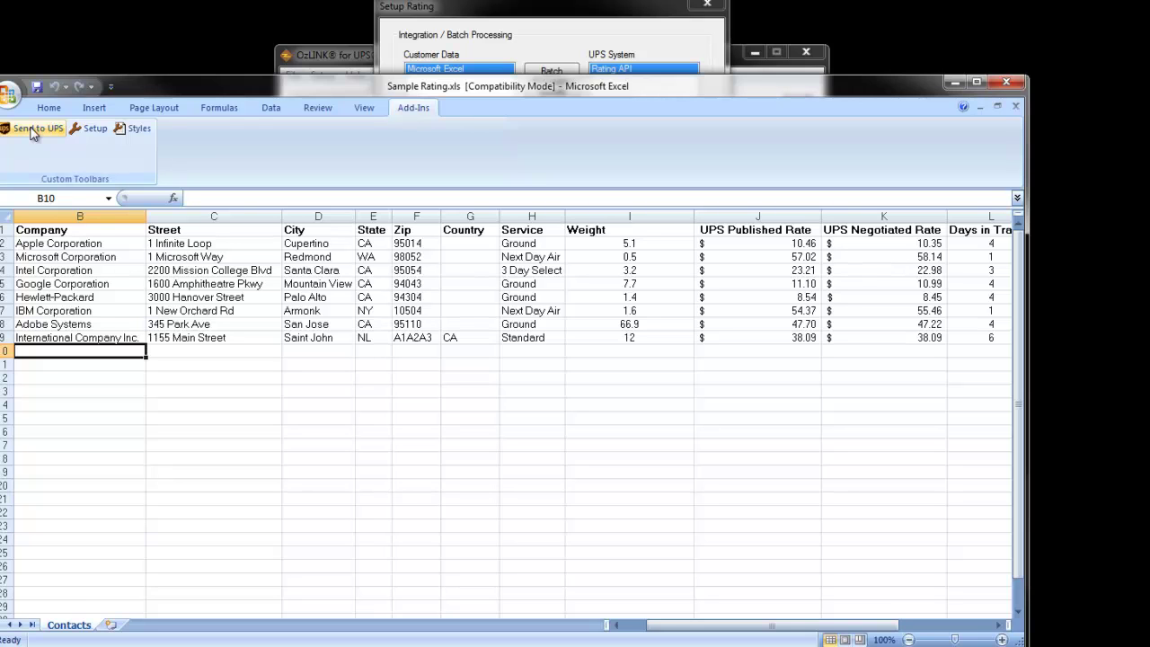
# Step: Finish with the rating sheet and bring up OzLINK's Shipping tab
pyautogui.click(33, 130)
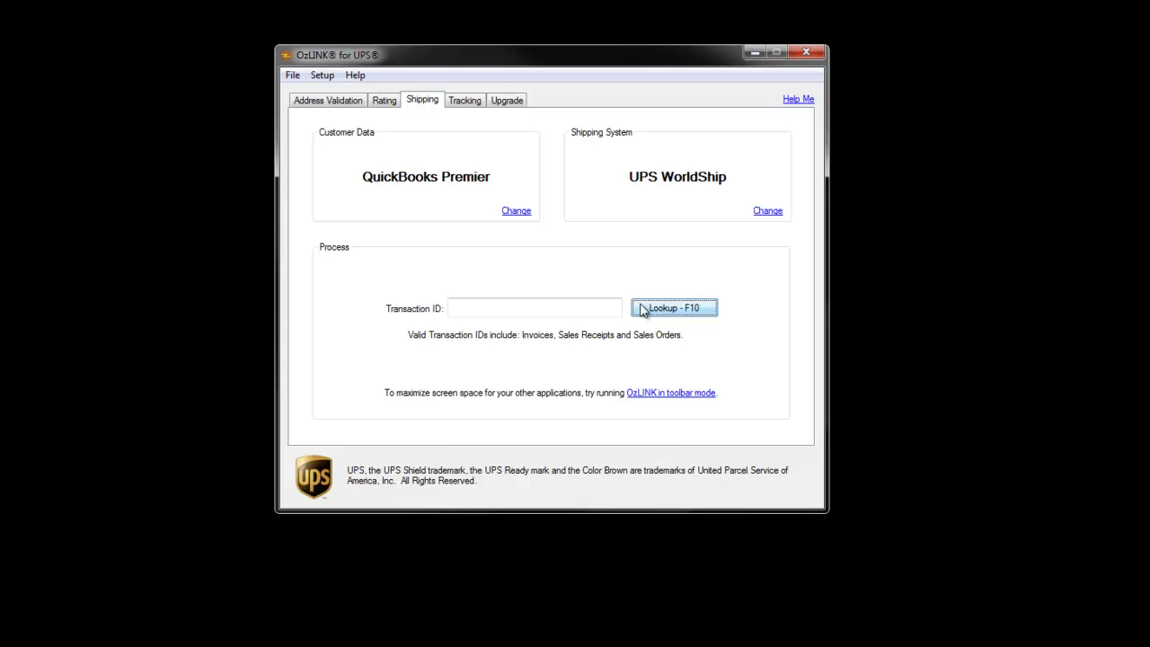
# Step: Keep QuickBooks Premier and UPS WorldShip in Setup Shipping, confirm, and close it
pyautogui.click(514, 213)
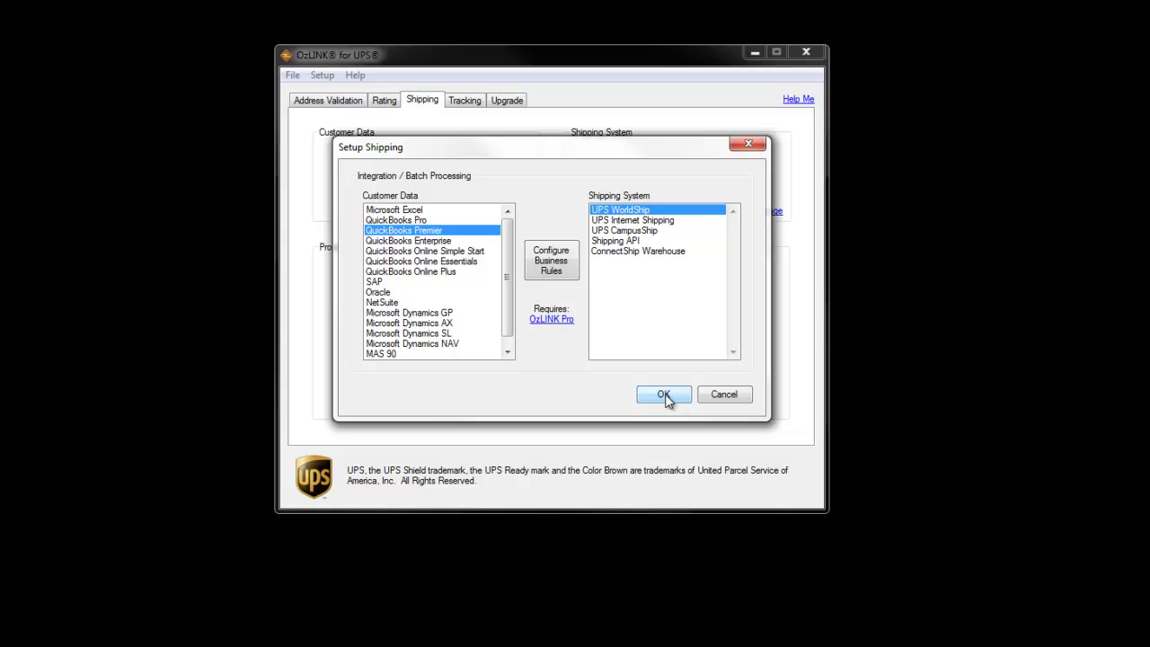
pyautogui.click(664, 396)
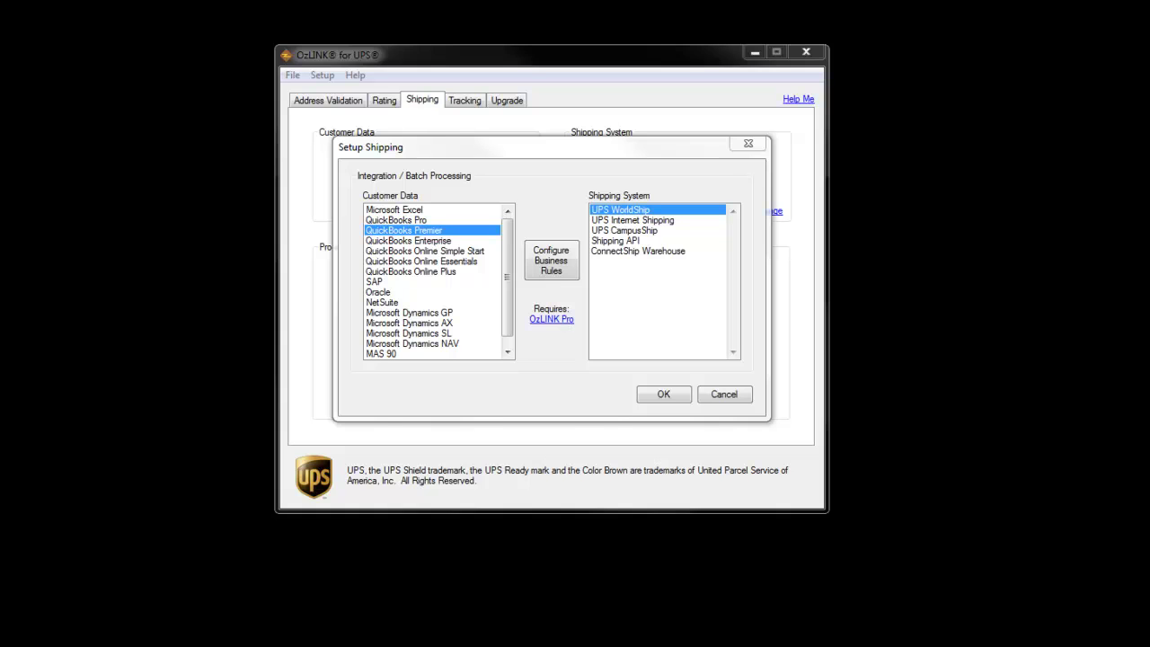
pyautogui.press('Return')
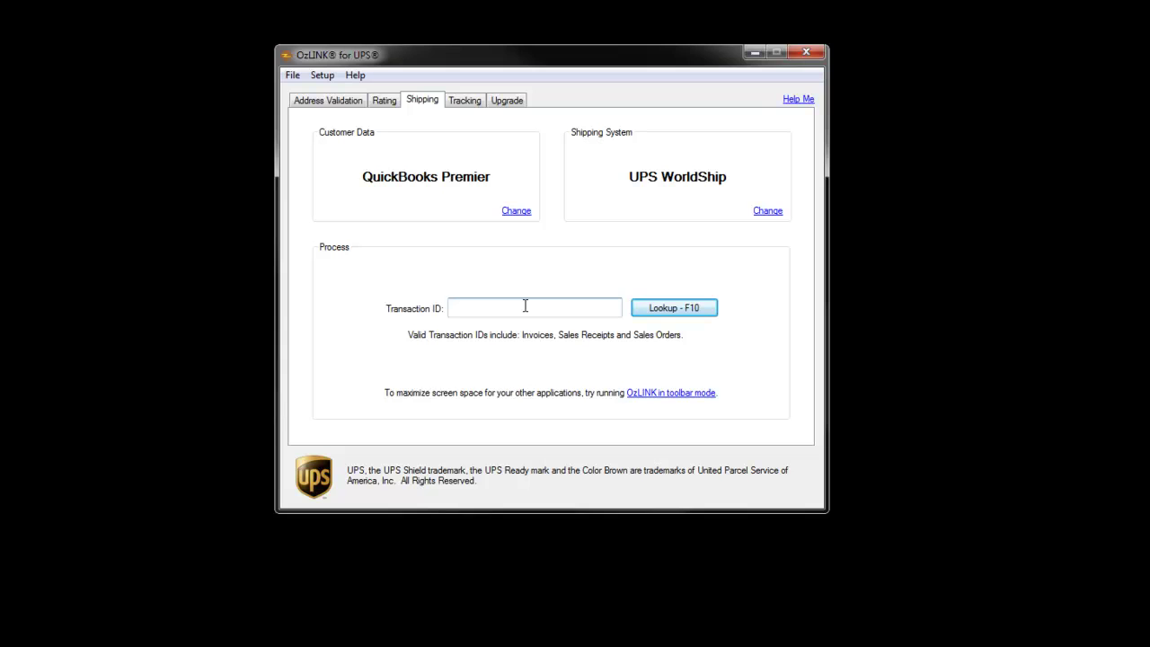
# Step: Send transaction 4's Ace Hardware order to WorldShip, weigh it at 12 lb, and process it
pyautogui.write('4')
pyautogui.click(673, 314)
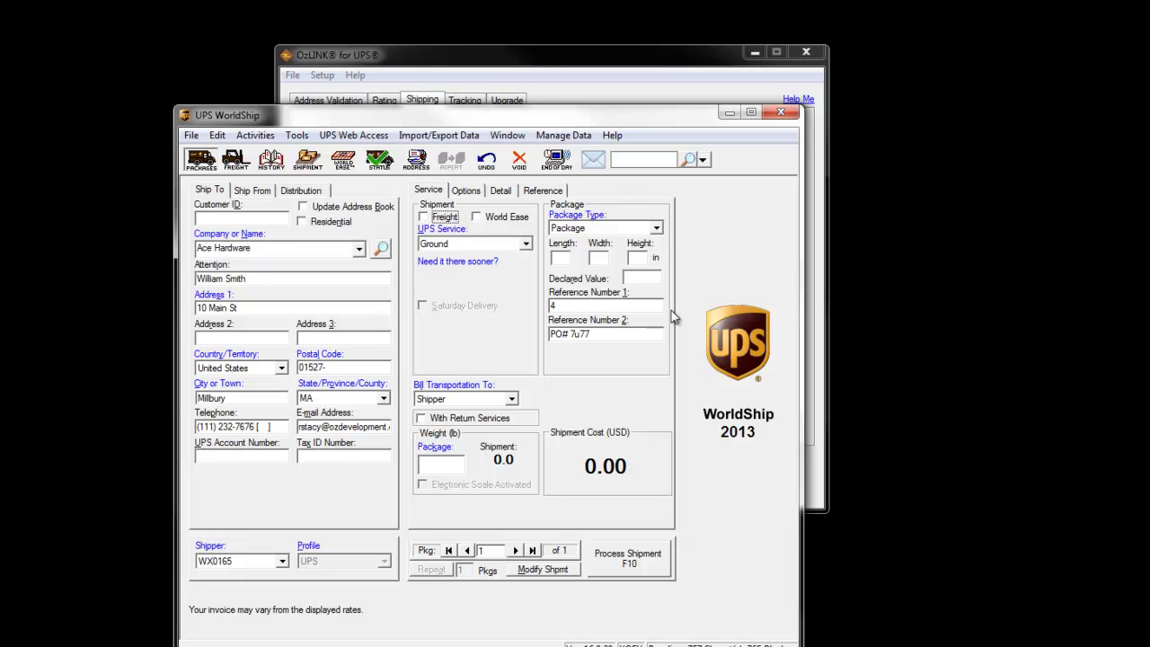
pyautogui.click(431, 466)
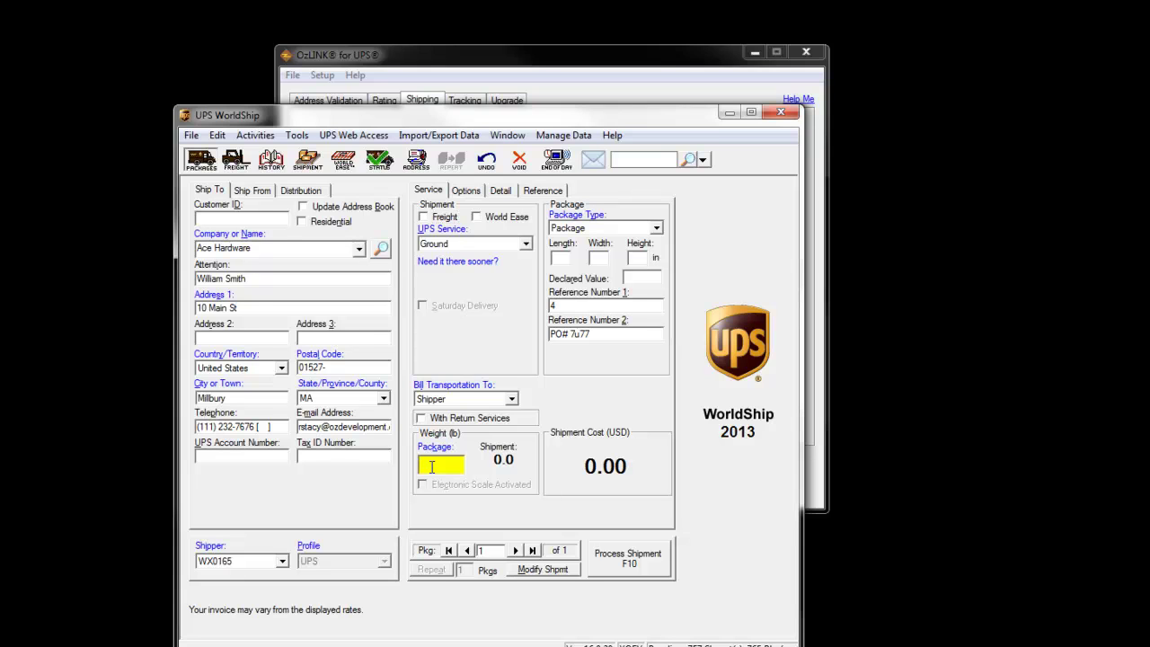
pyautogui.write('12')
pyautogui.press('Tab')
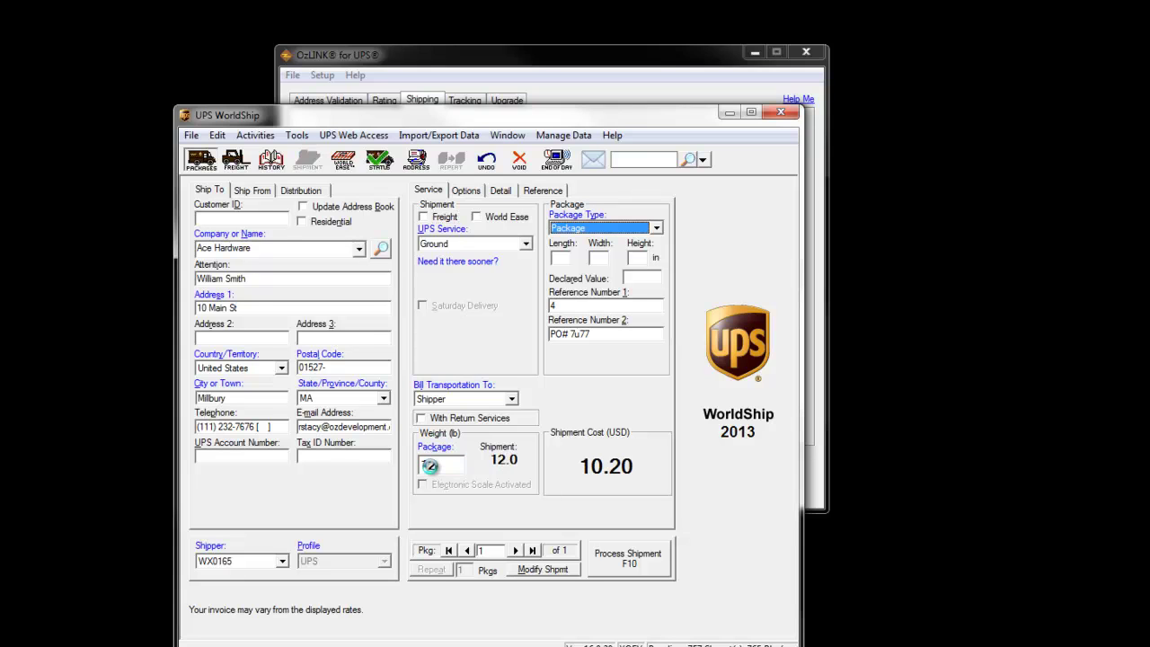
pyautogui.click(608, 559)
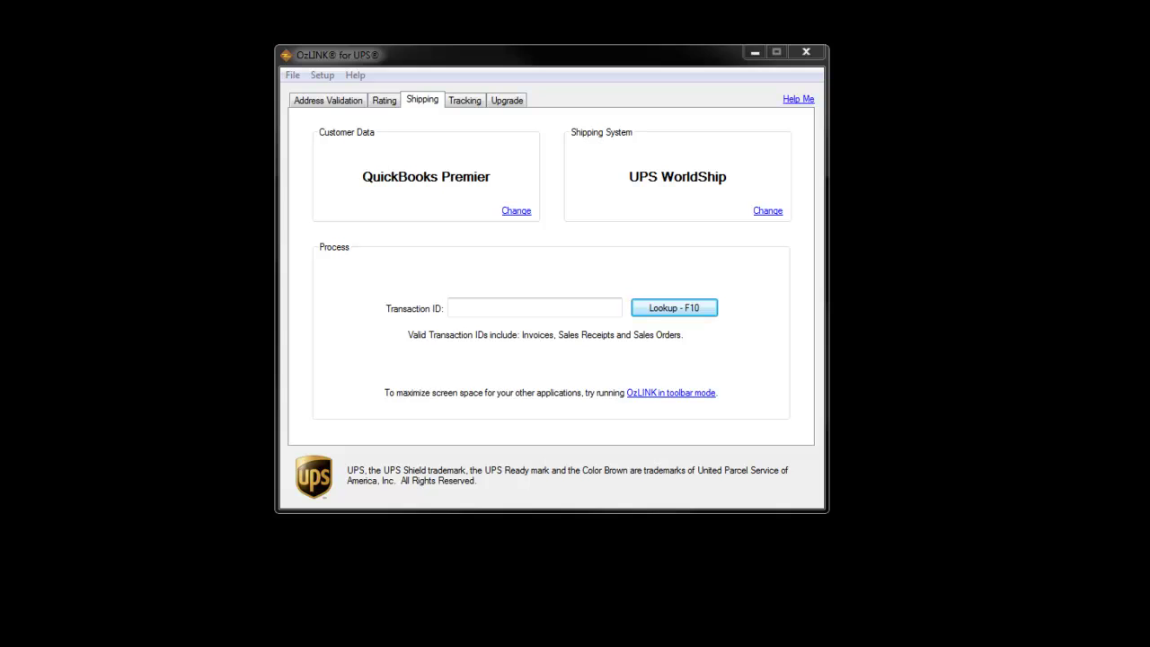
pyautogui.click(463, 101)
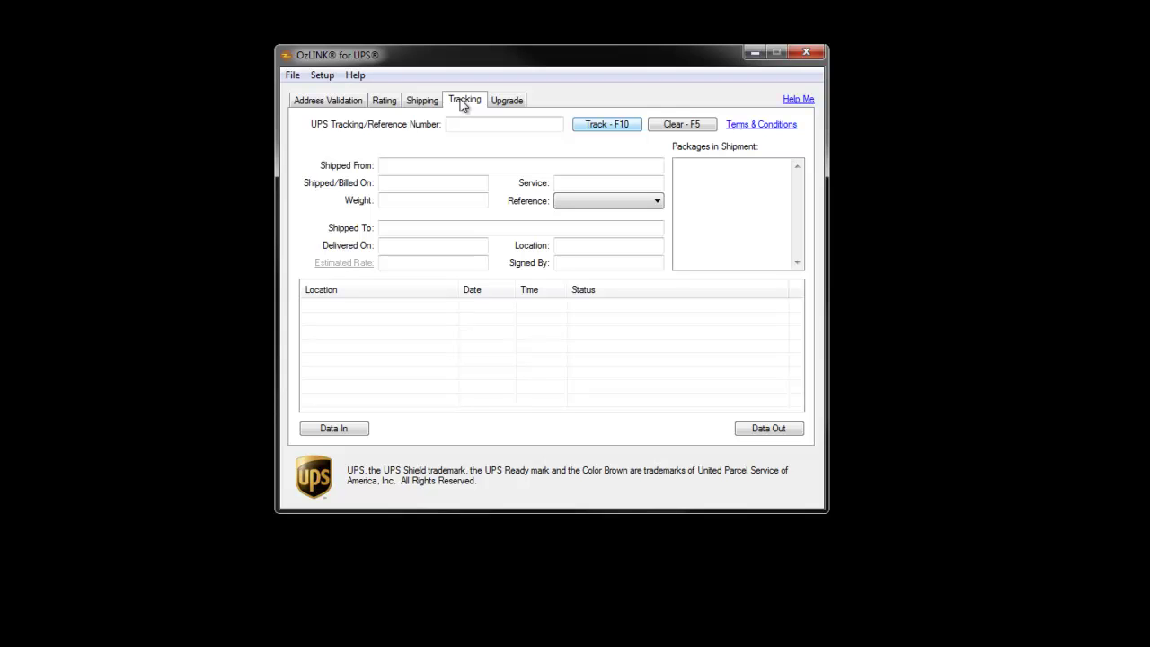
pyautogui.click(474, 124)
pyautogui.rightClick(474, 124)
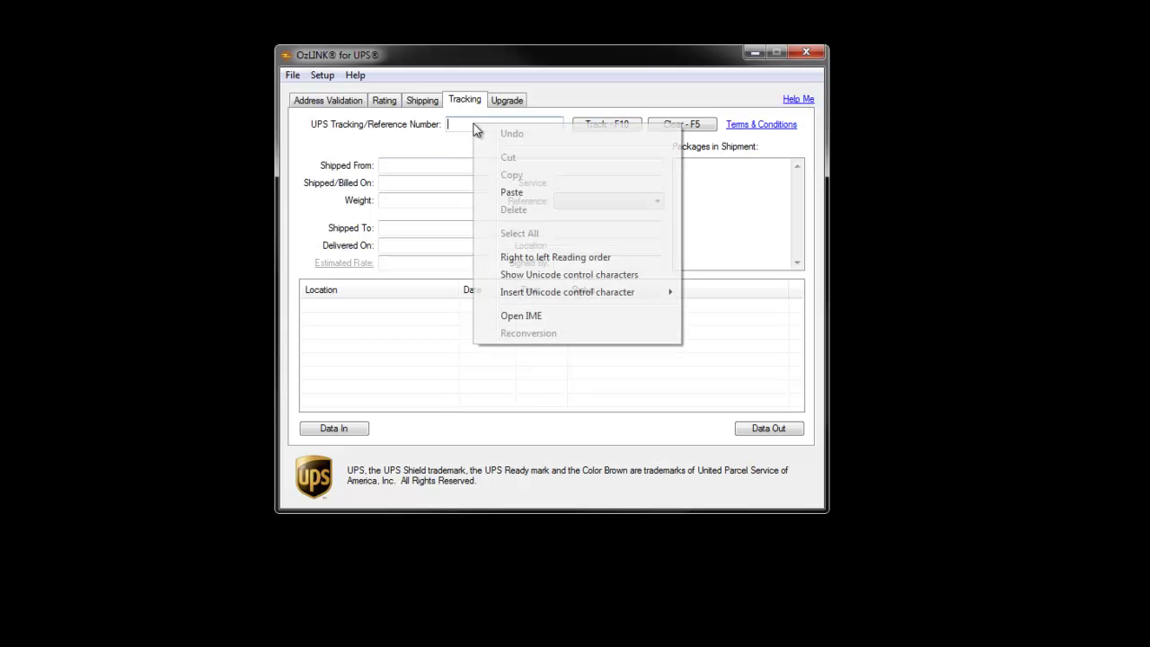
pyautogui.click(511, 190)
pyautogui.click(591, 131)
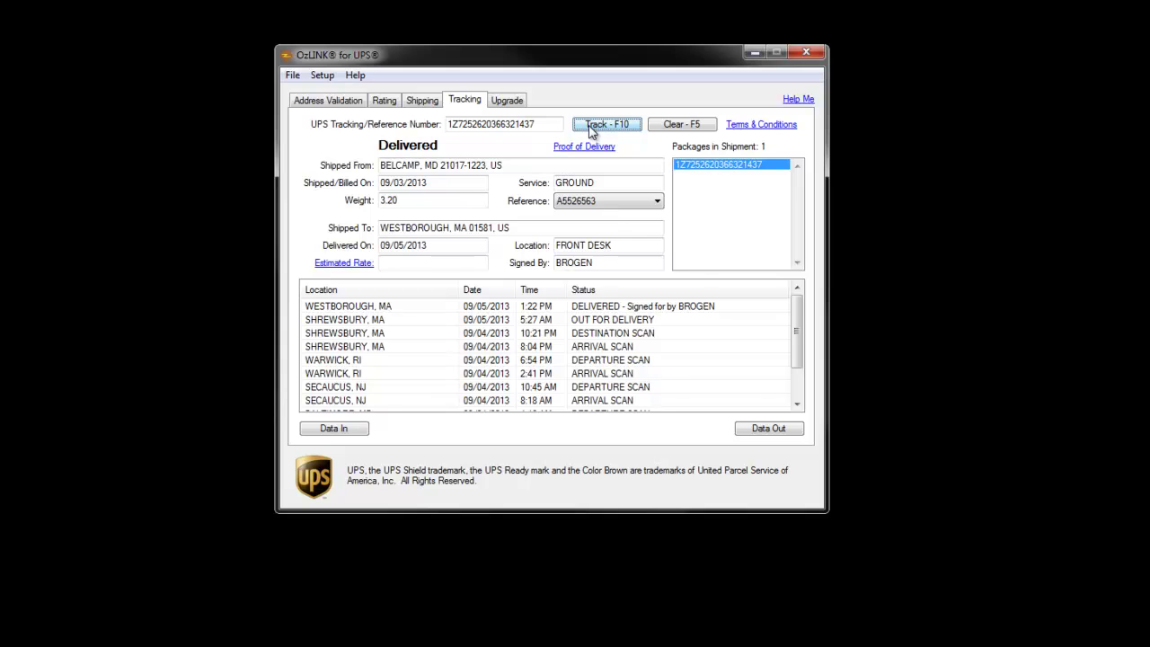
# Step: Check who signed and reference A5526563, then switch to Sample Tracking.xls
pyautogui.click(609, 262)
pyautogui.click(656, 203)
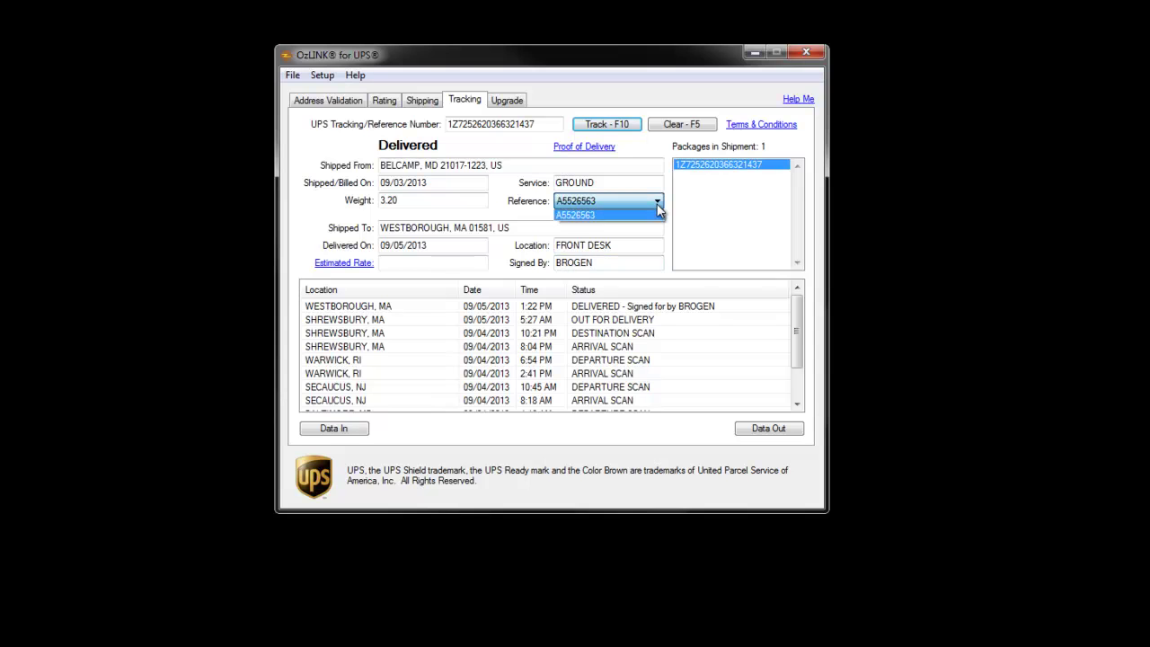
pyautogui.click(656, 204)
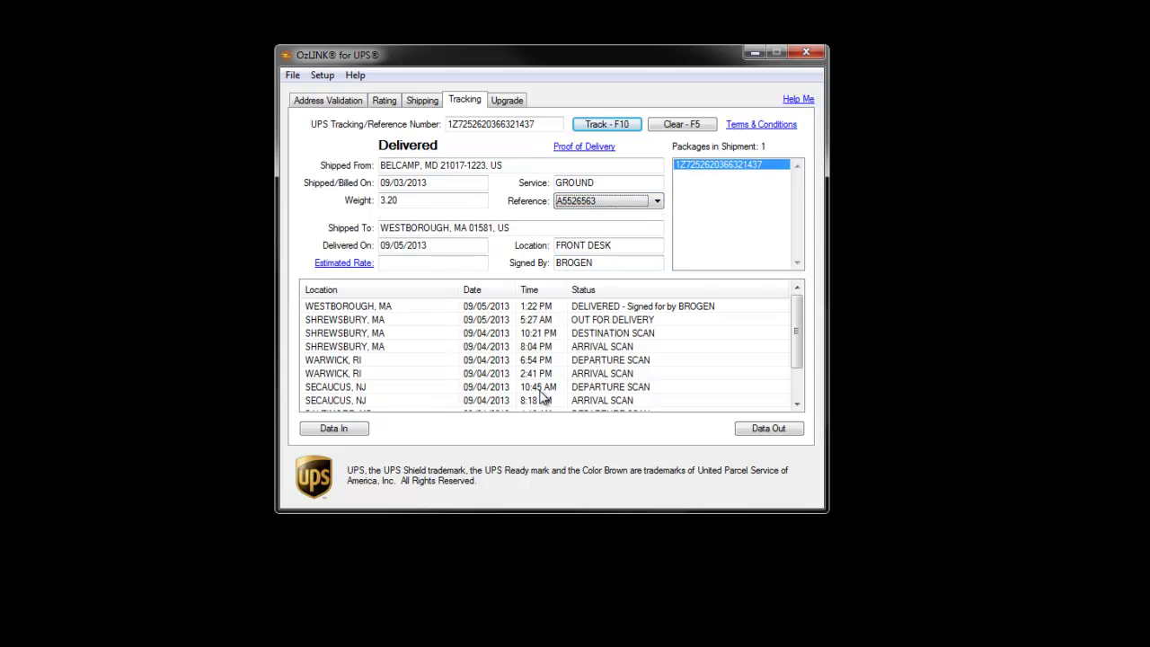
pyautogui.hotkey('alt', 'Tab')
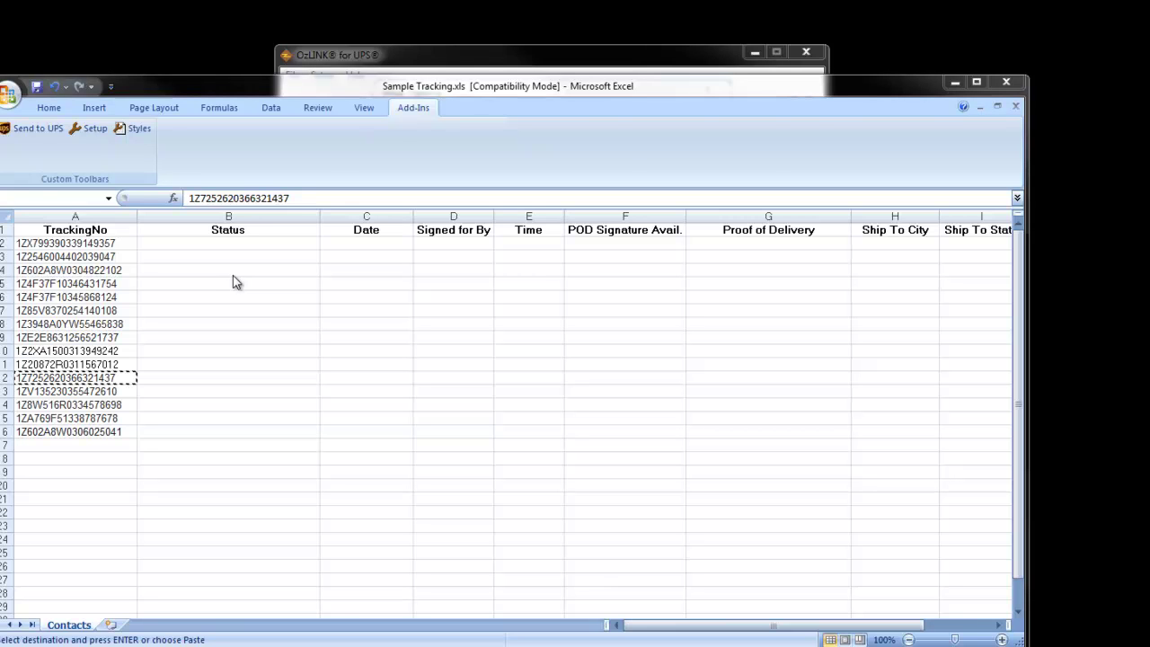
# Step: Send the 15 tracking numbers on the Sample Tracking sheet to UPS, starting at cell B2
pyautogui.click(413, 107)
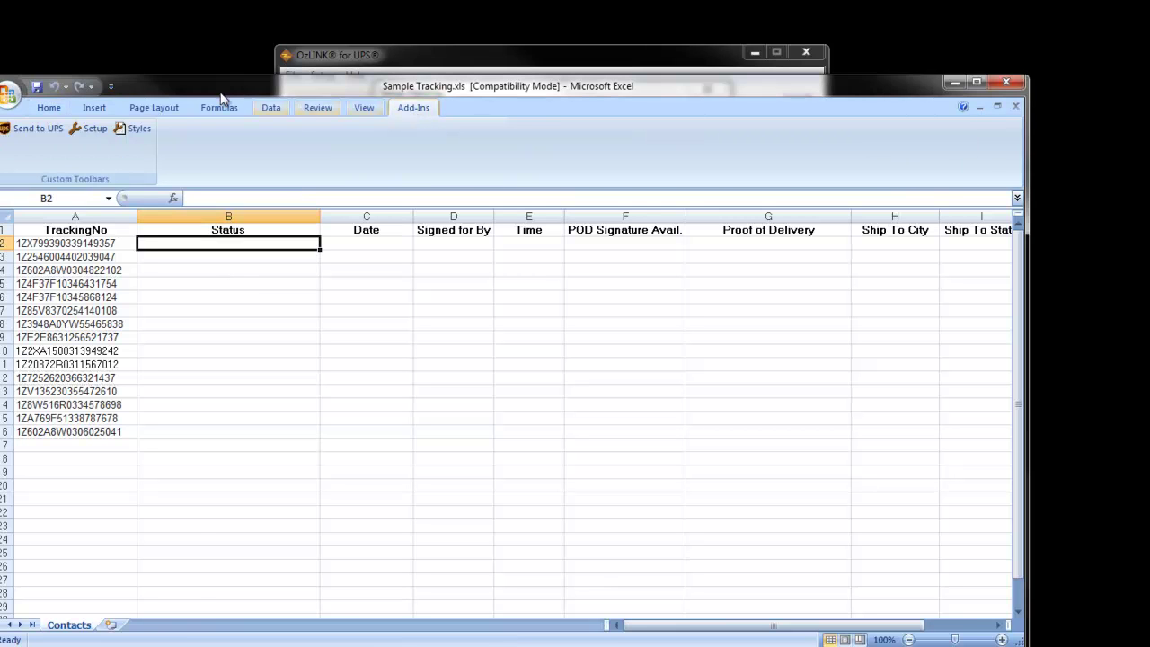
pyautogui.click(40, 129)
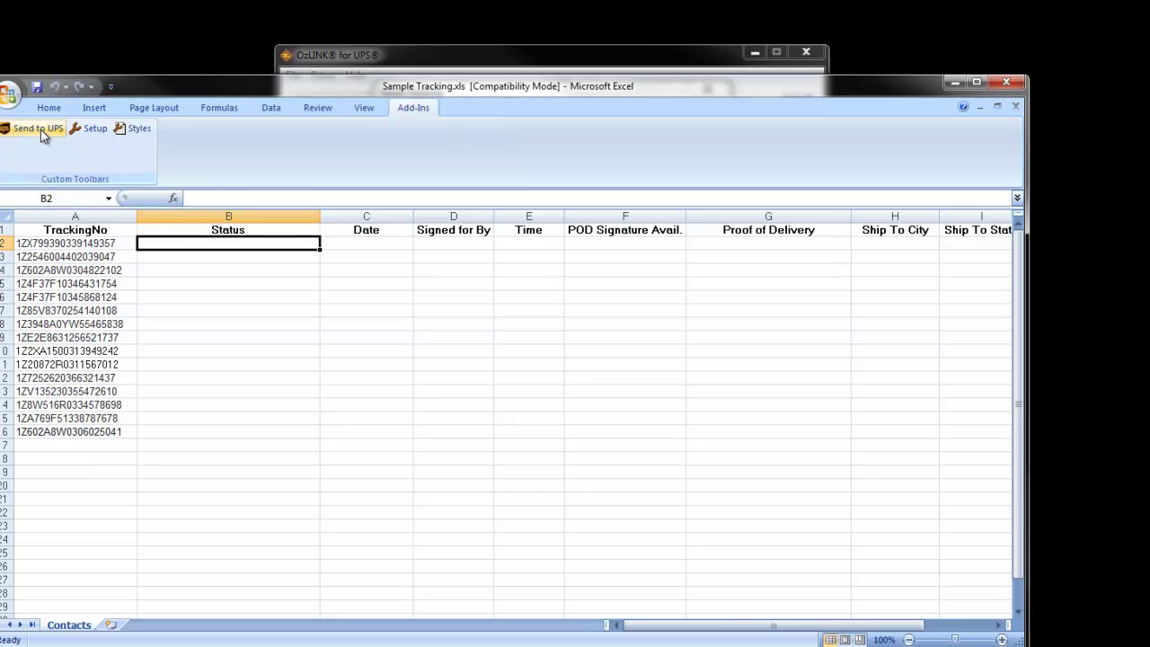